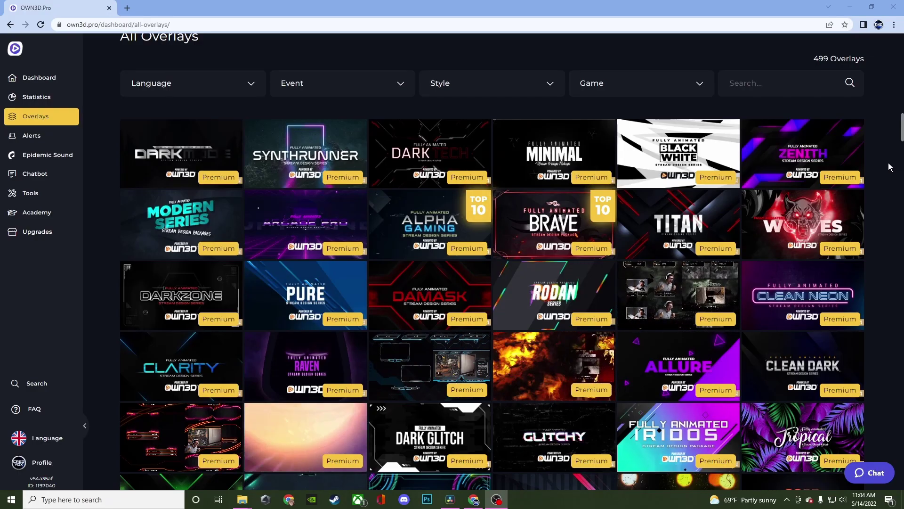
# Step: Scroll down through the OWN3D Pro All Overlays grid
pyautogui.scroll(-4, 889, 167)
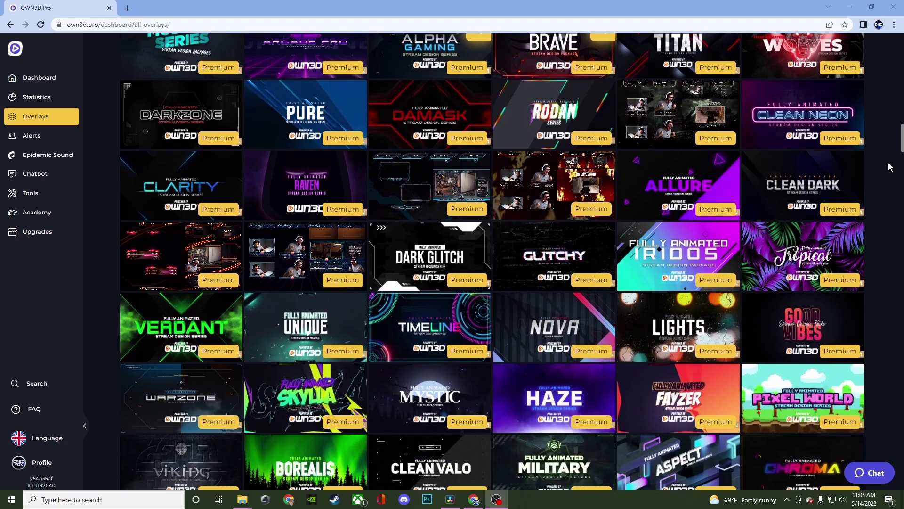
pyautogui.scroll(-8, 890, 167)
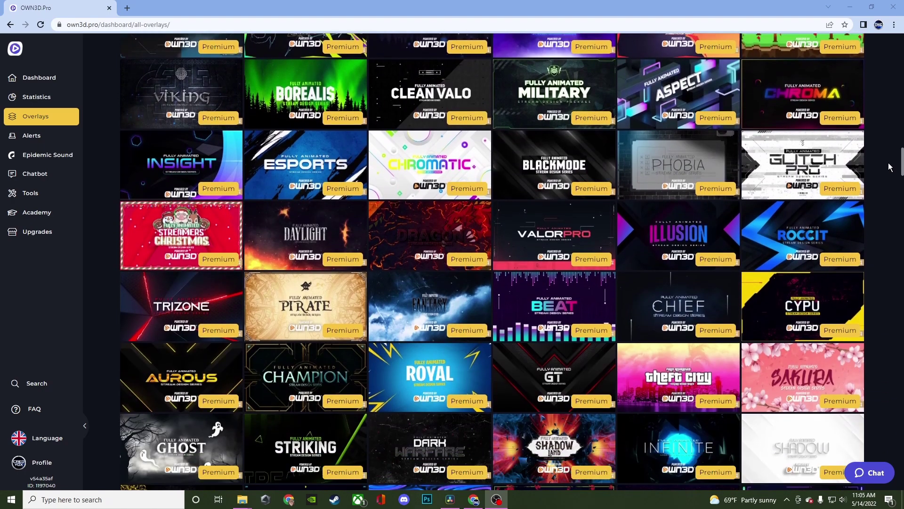
pyautogui.scroll(-8, 890, 166)
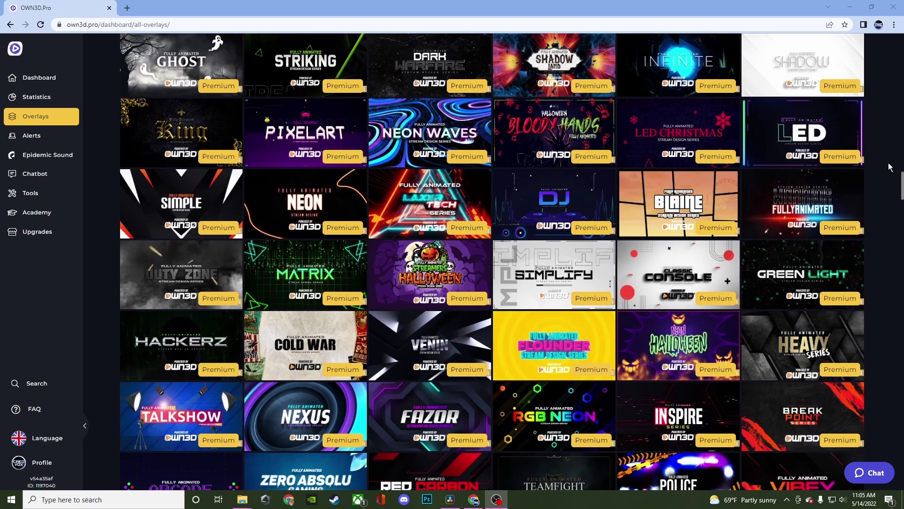
pyautogui.scroll(-8, 889, 167)
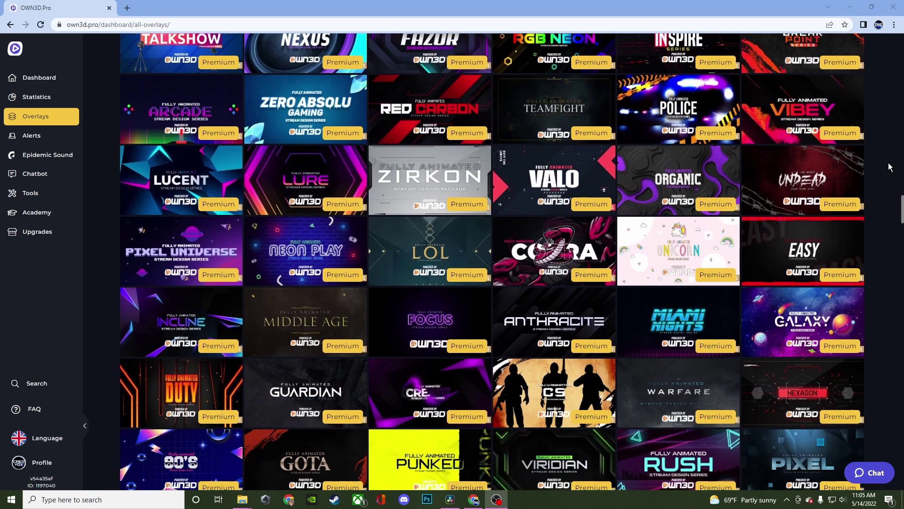
pyautogui.scroll(-10, 889, 166)
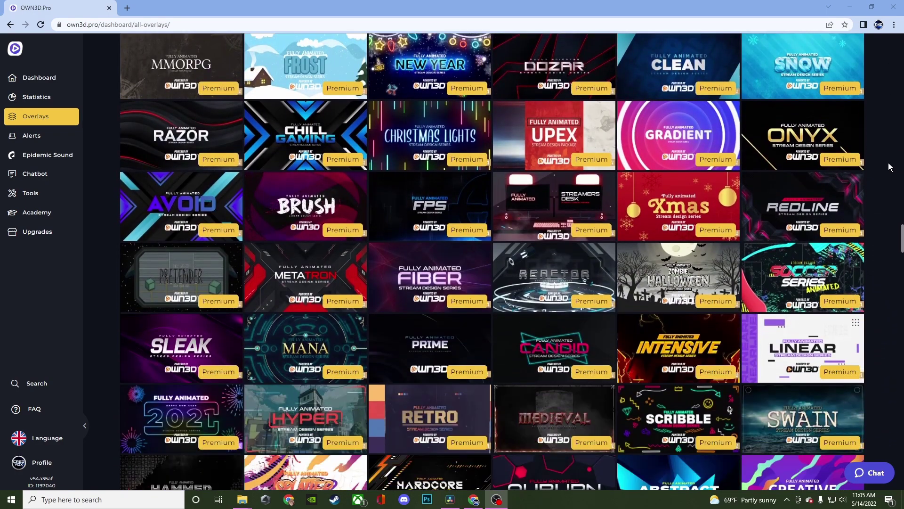
pyautogui.scroll(-6, 890, 166)
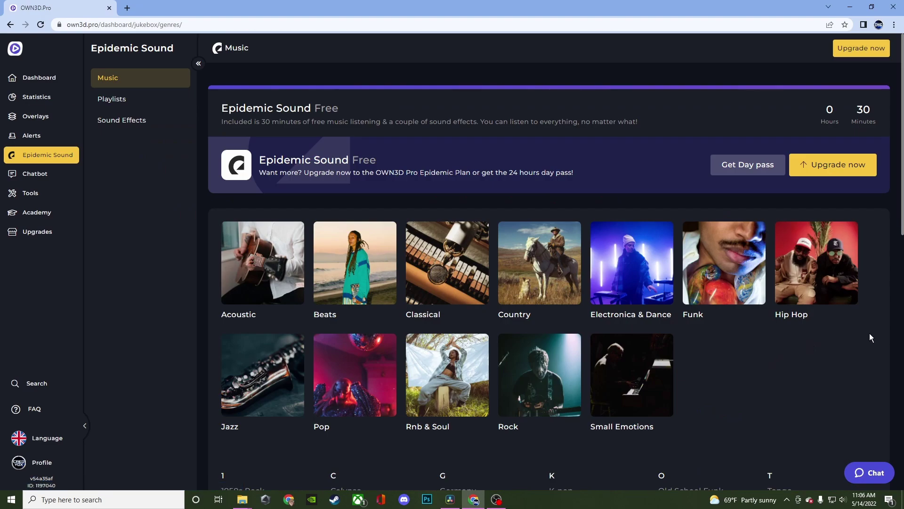
# Step: Scroll the Epidemic Sound genres and show the Playlists page
pyautogui.scroll(-7, 870, 333)
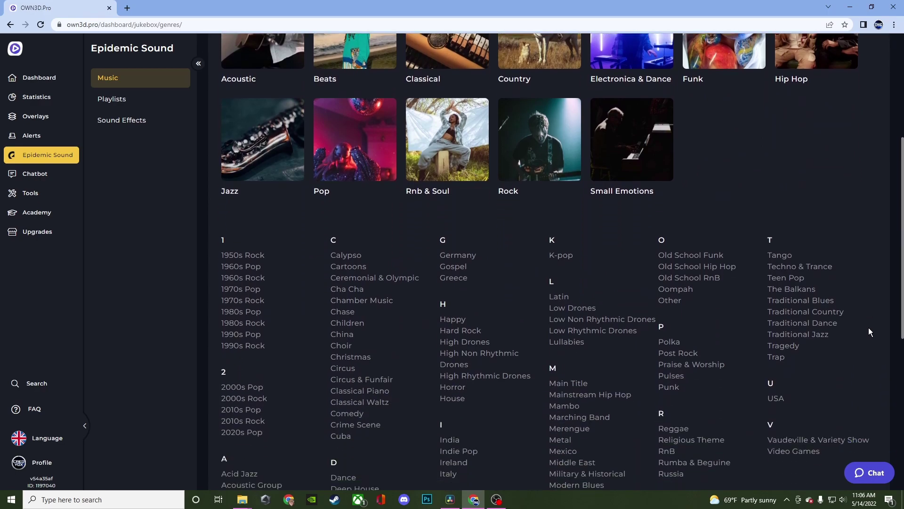
pyautogui.scroll(-5, 868, 329)
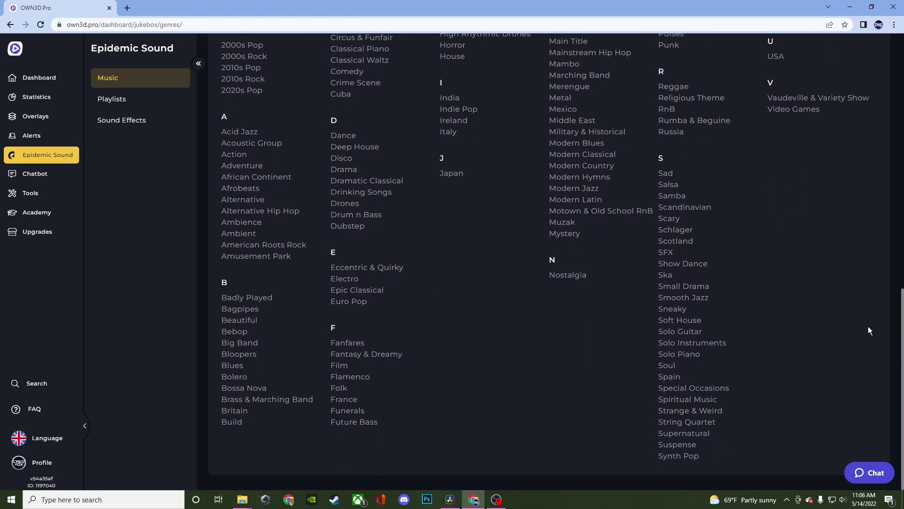
pyautogui.click(111, 101)
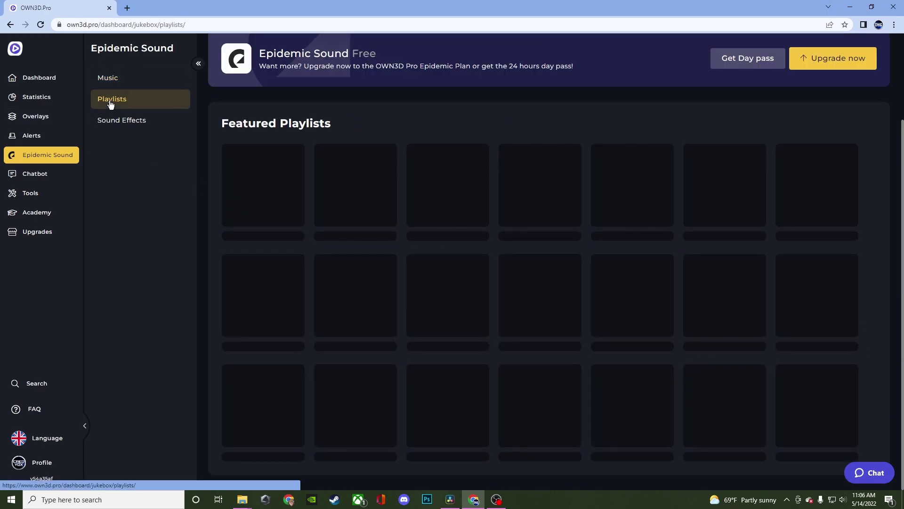
# Step: Browse the Epidemic Sound Sound Effects categories
pyautogui.scroll(-3, 473, 271)
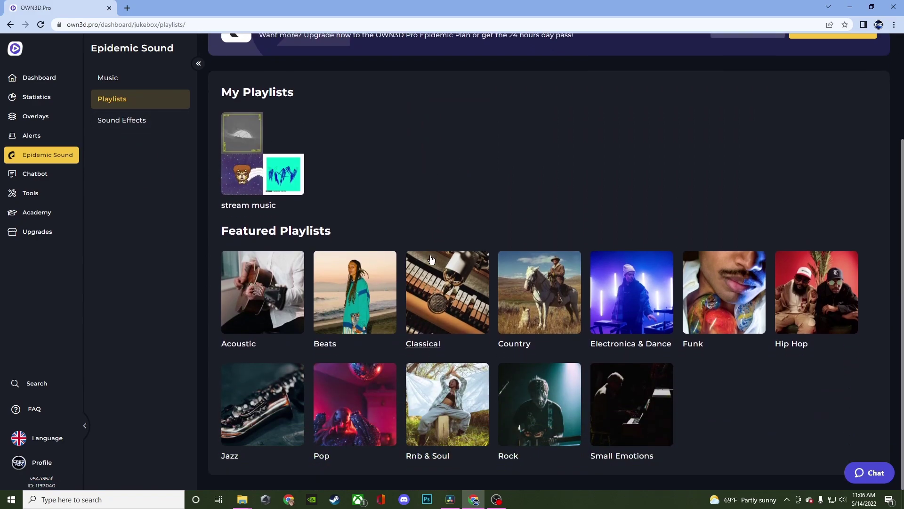
pyautogui.click(130, 121)
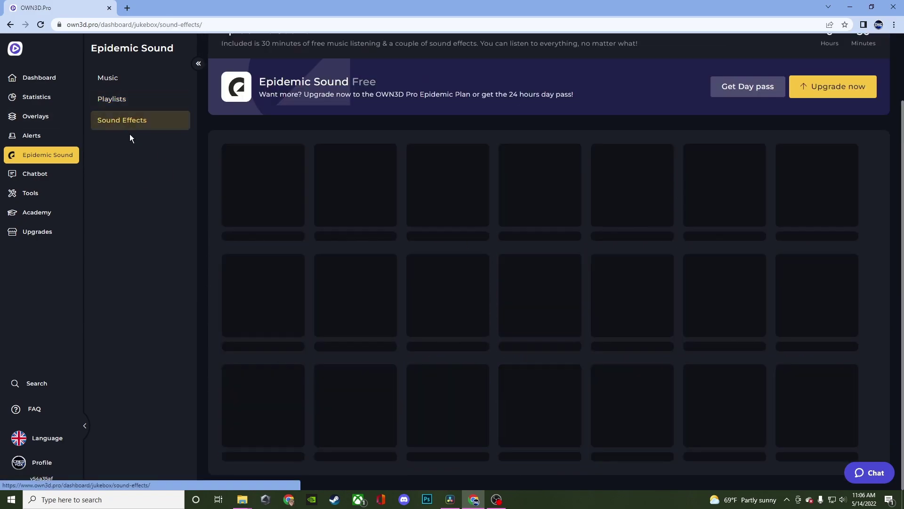
pyautogui.scroll(-10, 215, 189)
pyautogui.scroll(-10, 209, 185)
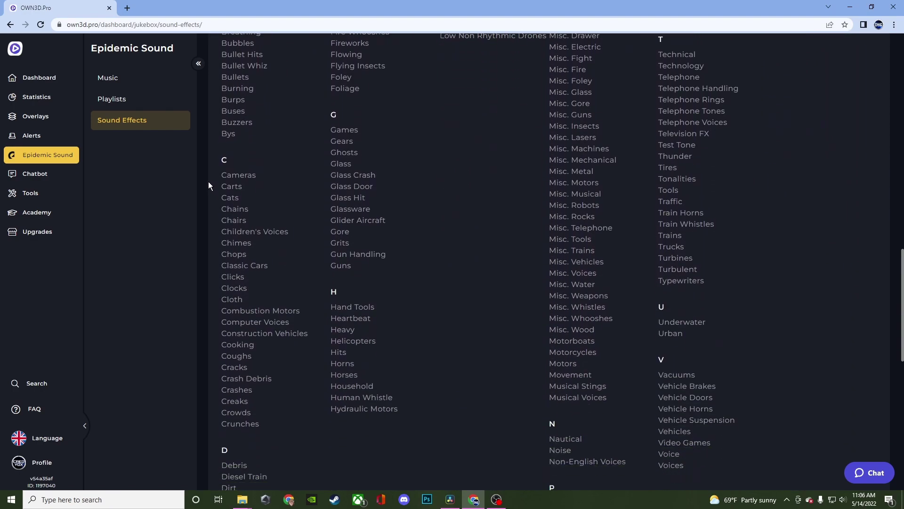
pyautogui.scroll(-7, 208, 182)
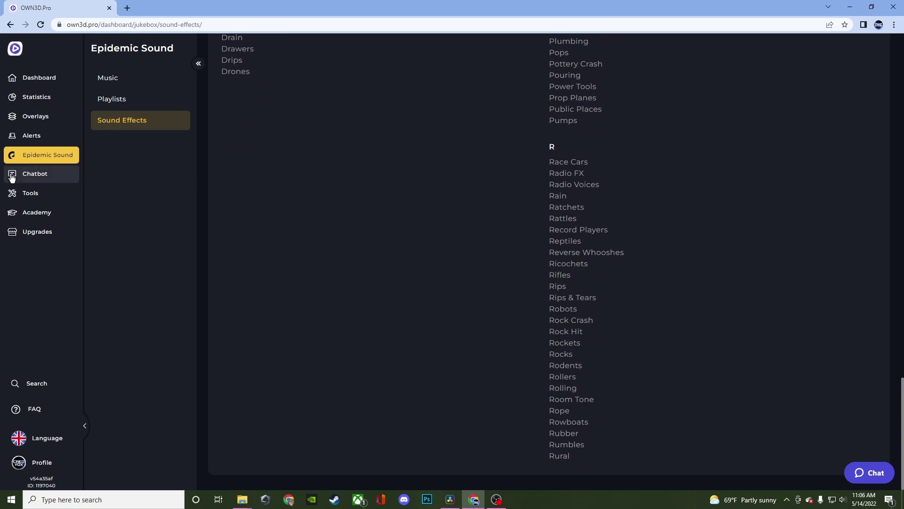
# Step: Apply promo code 'creovox' at the 12-month plan checkout
pyautogui.click(35, 173)
pyautogui.write('creovox')
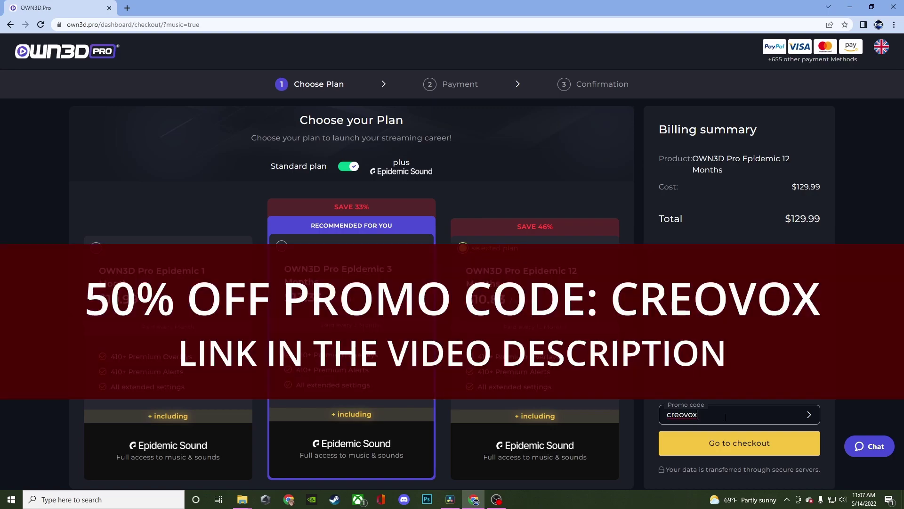
pyautogui.press('Return')
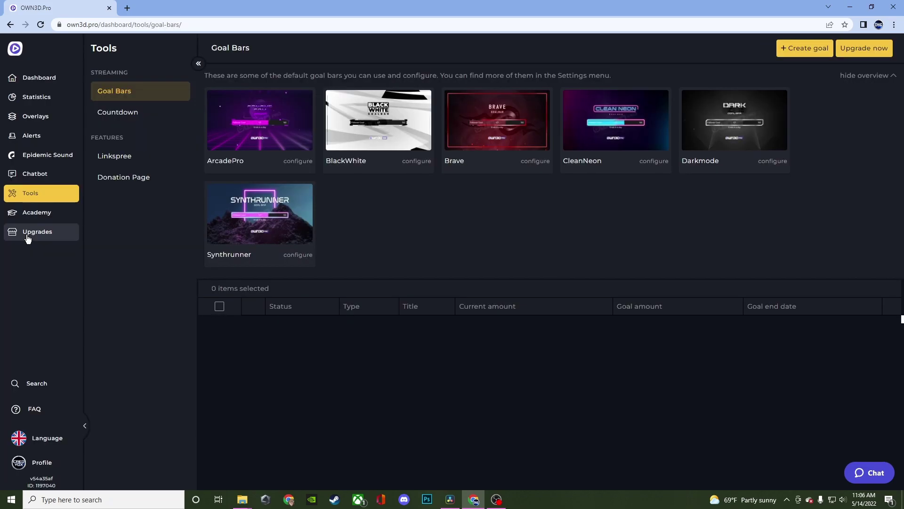
# Step: Go to the Upgrades section and open the Streamer Shop page
pyautogui.click(27, 238)
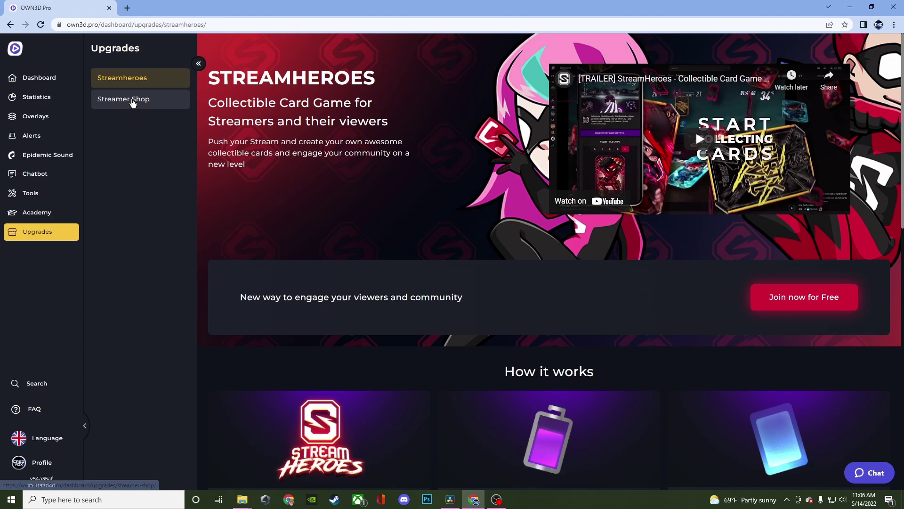
pyautogui.scroll(-4, 246, 289)
pyautogui.scroll(-9, 247, 289)
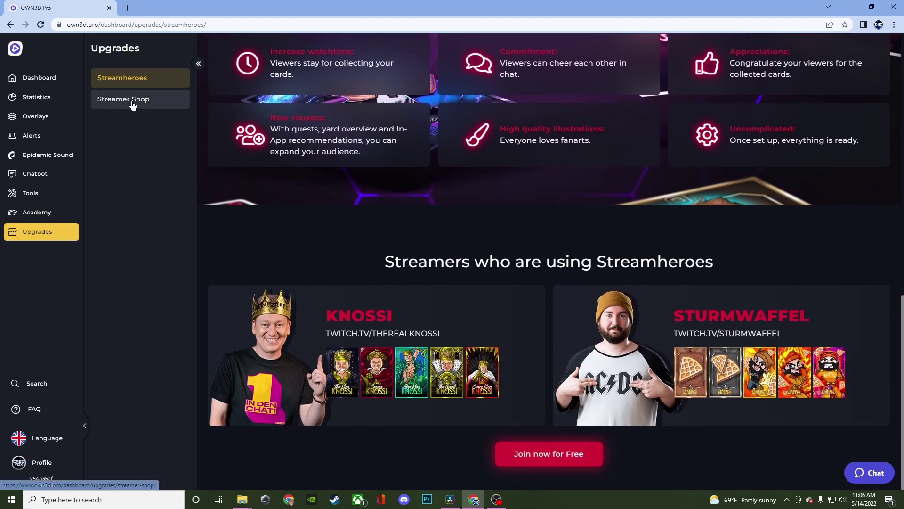
pyautogui.click(131, 100)
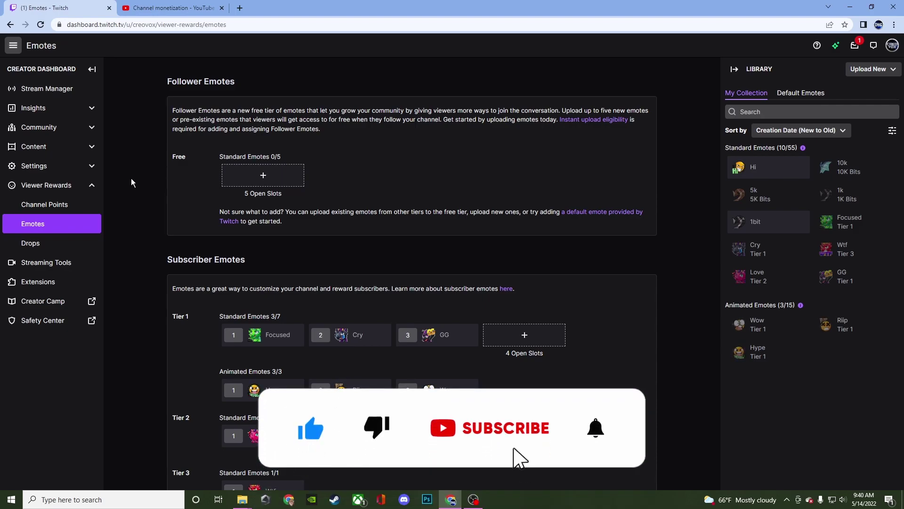
pyautogui.scroll(-4, 140, 187)
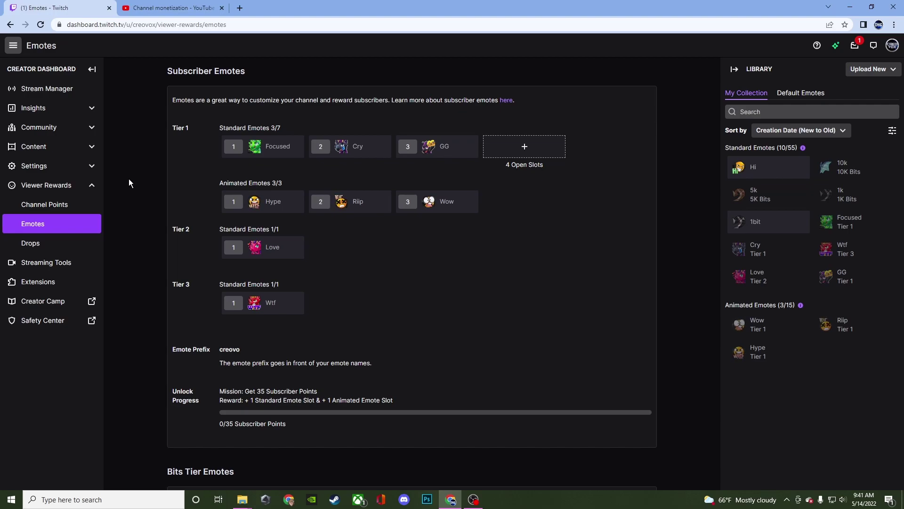
pyautogui.scroll(-1, 141, 174)
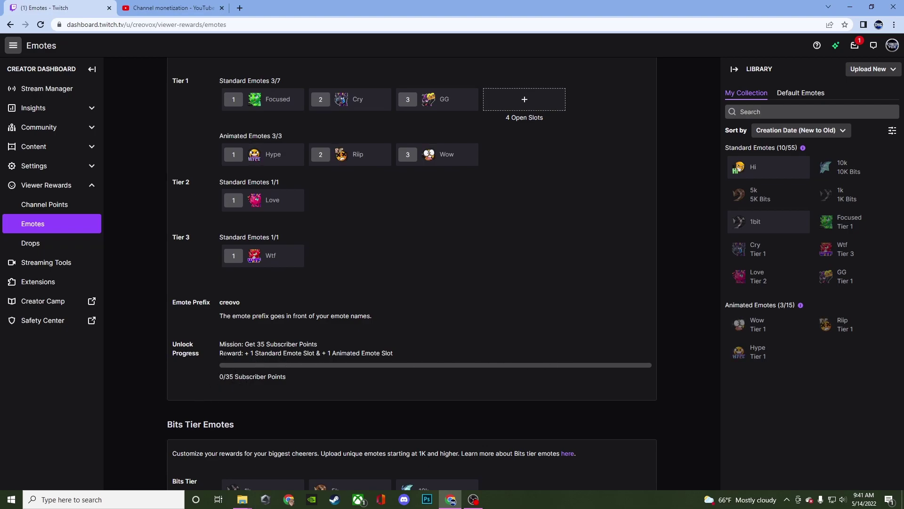
pyautogui.scroll(-3, 148, 339)
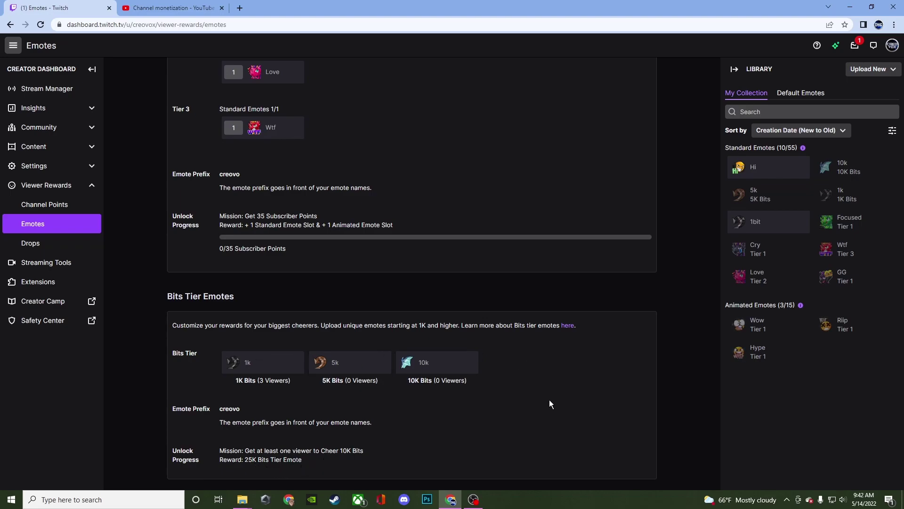
pyautogui.scroll(7, 549, 400)
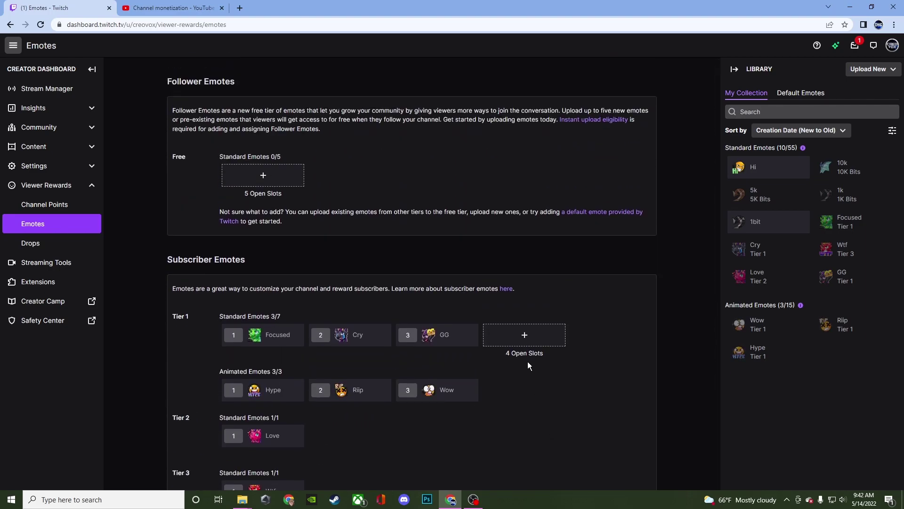
# Step: Start a new Tier 1 standard emote, leaving Auto-resize enabled after toggling it
pyautogui.click(526, 339)
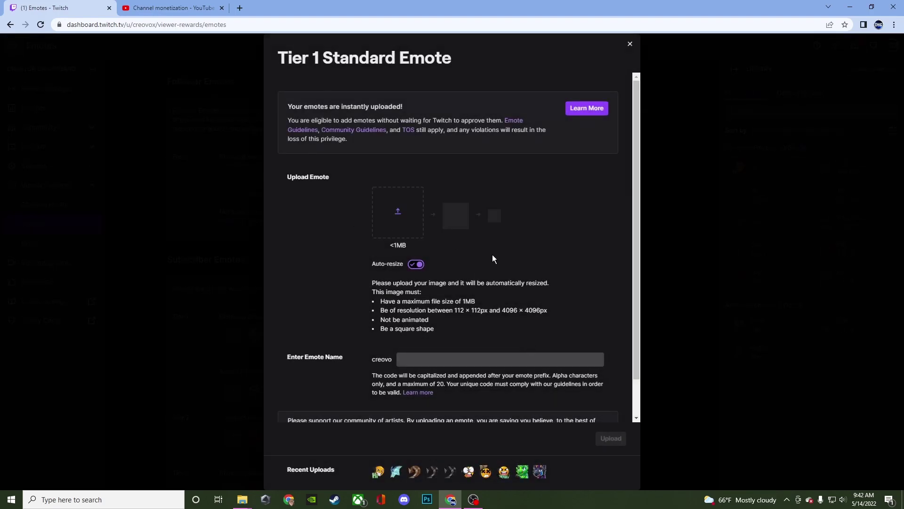
pyautogui.click(416, 267)
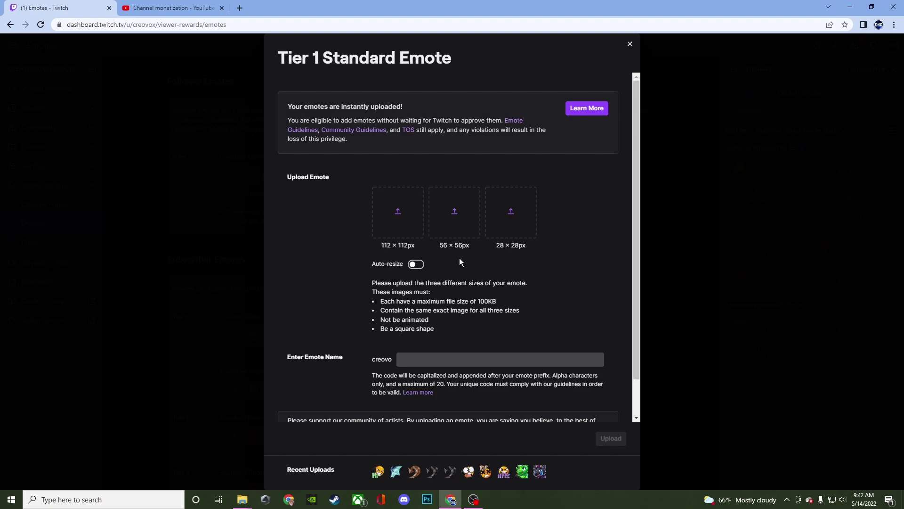
pyautogui.click(417, 265)
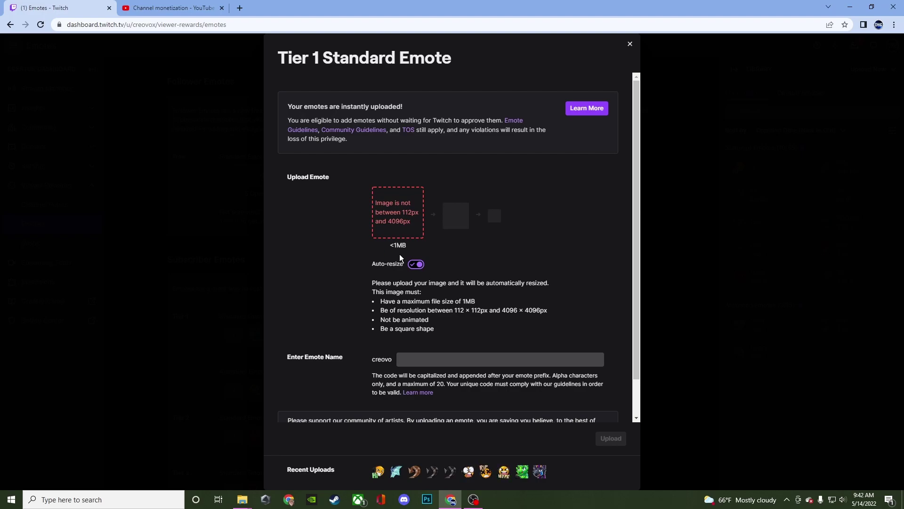
pyautogui.click(416, 264)
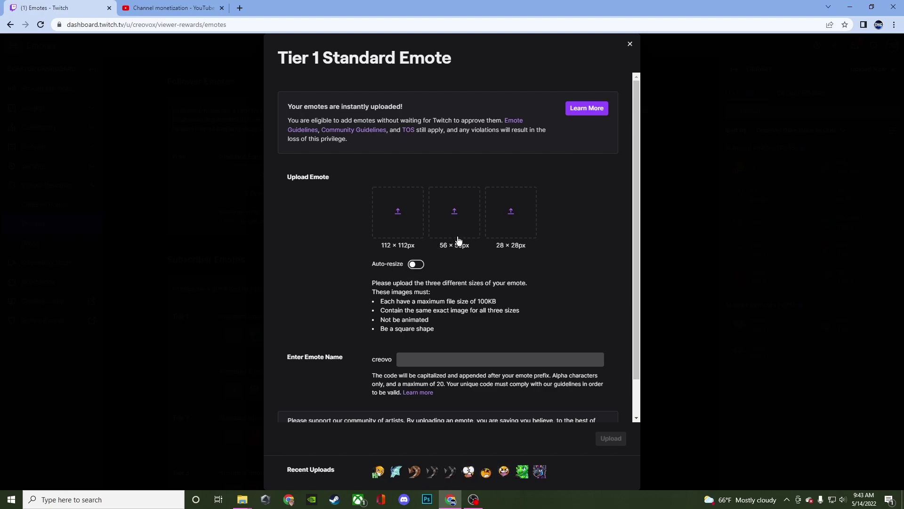
pyautogui.click(414, 265)
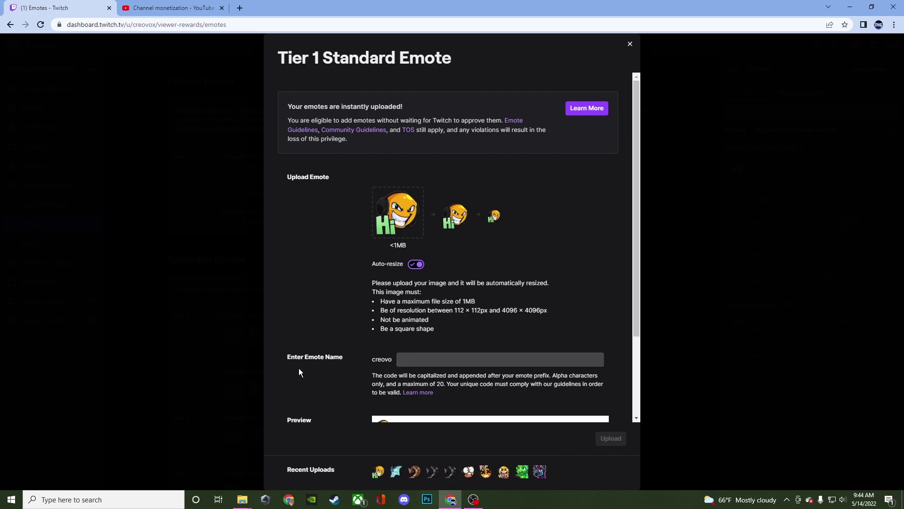
# Step: Name the emote 'hihi', check the preview, and upload it to Tier 1
pyautogui.click(405, 359)
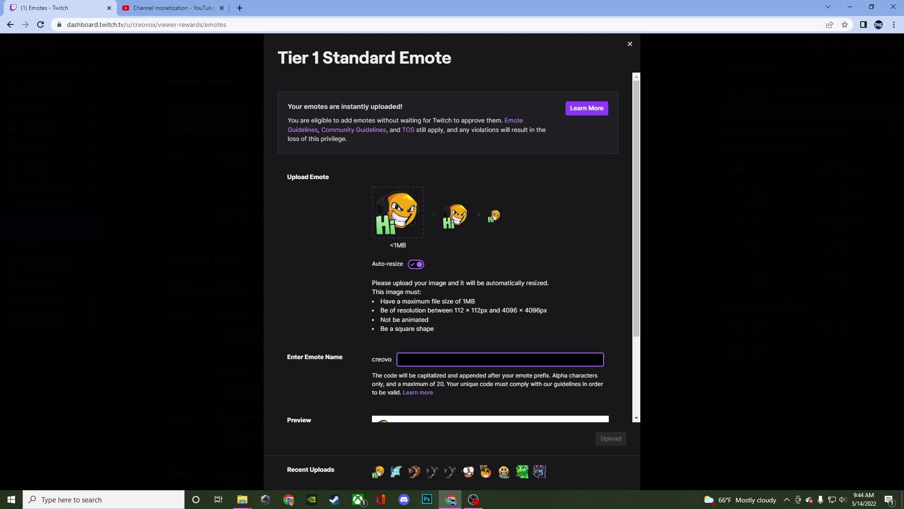
pyautogui.write('hi')
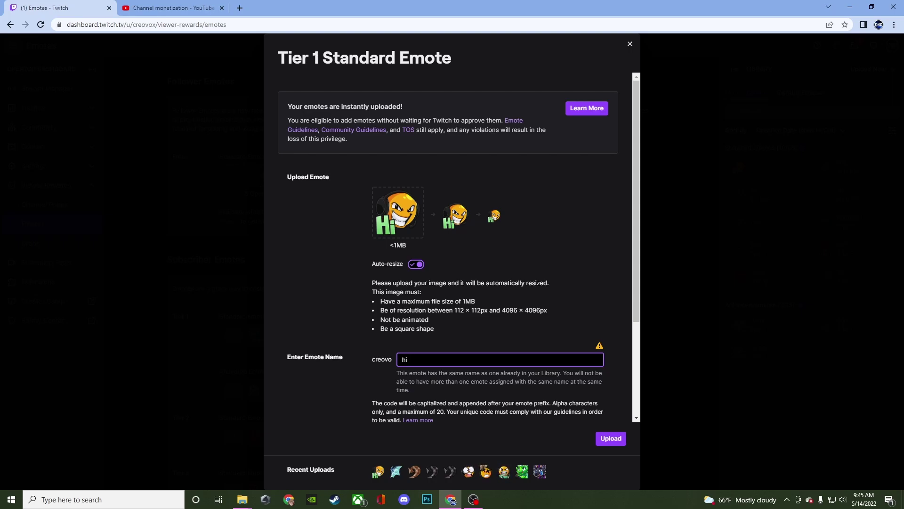
pyautogui.write('hi')
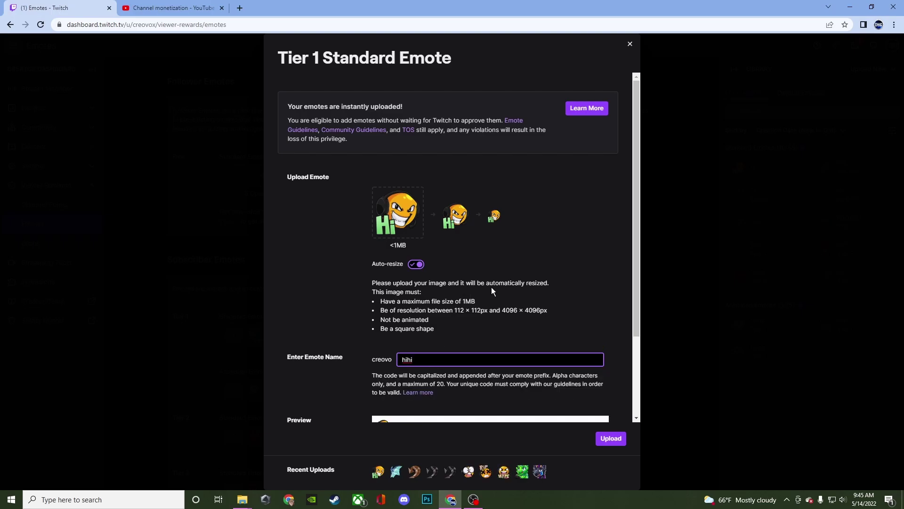
pyautogui.scroll(-3, 557, 277)
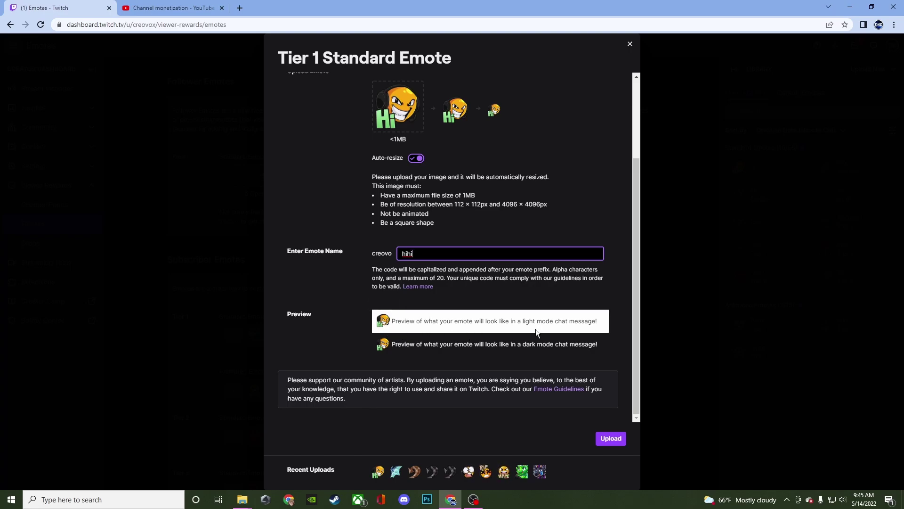
pyautogui.click(610, 439)
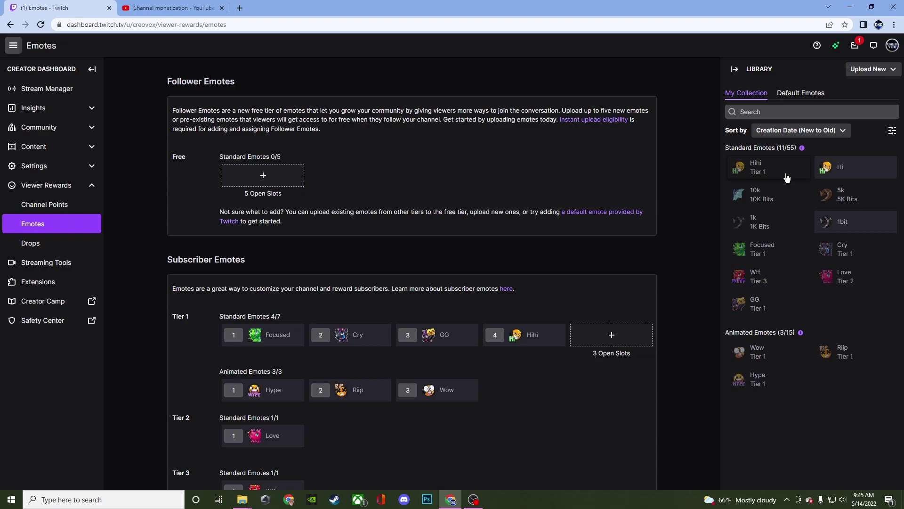
pyautogui.click(803, 97)
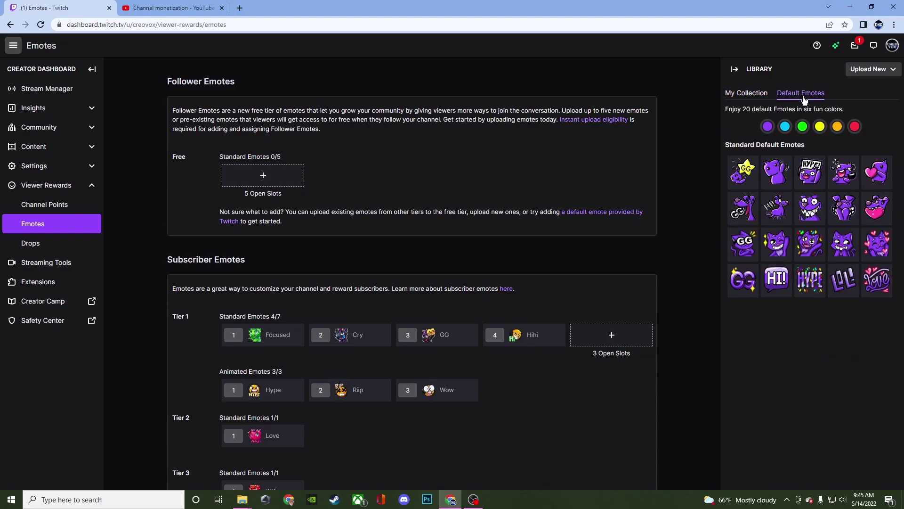
pyautogui.click(803, 127)
pyautogui.click(820, 126)
pyautogui.click(837, 127)
pyautogui.click(785, 127)
pyautogui.click(748, 93)
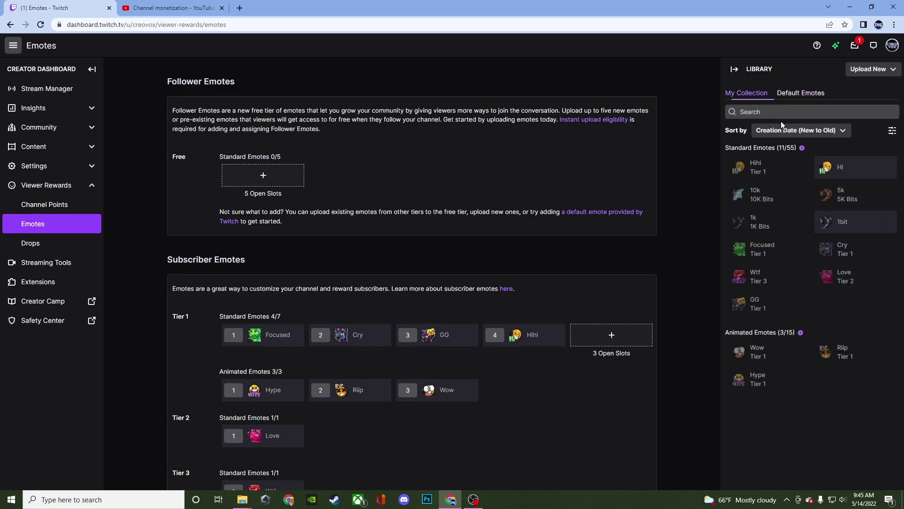
pyautogui.click(772, 174)
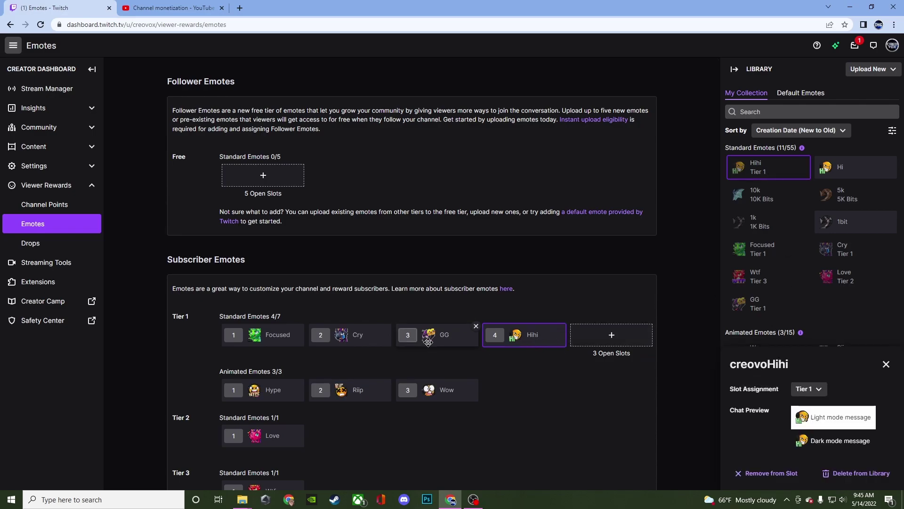
pyautogui.click(445, 339)
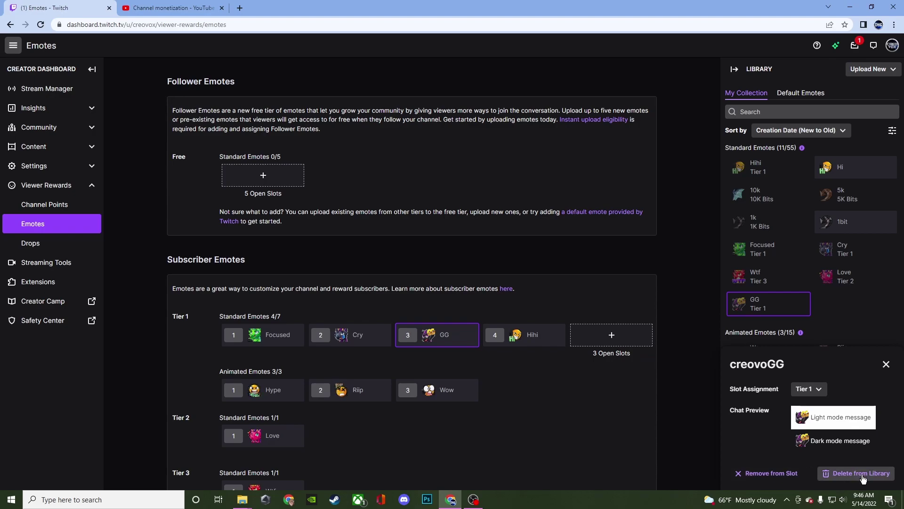
pyautogui.click(816, 394)
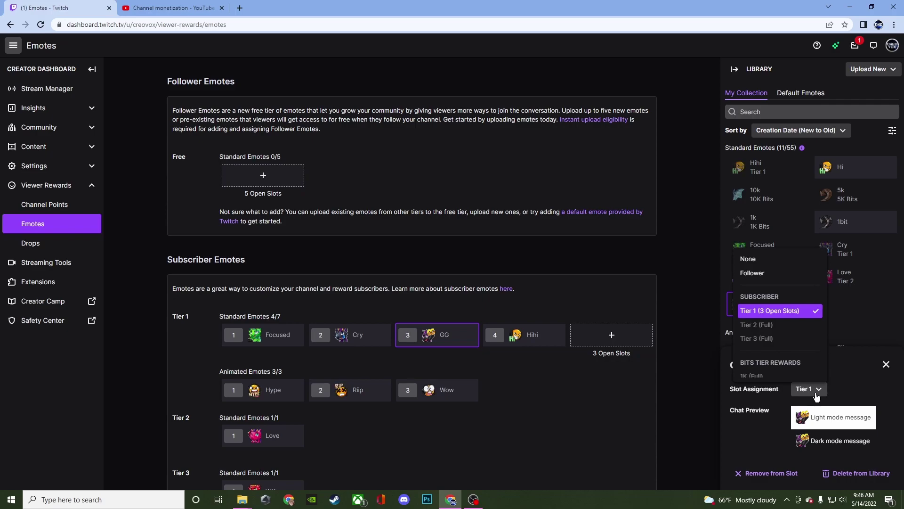
pyautogui.click(813, 337)
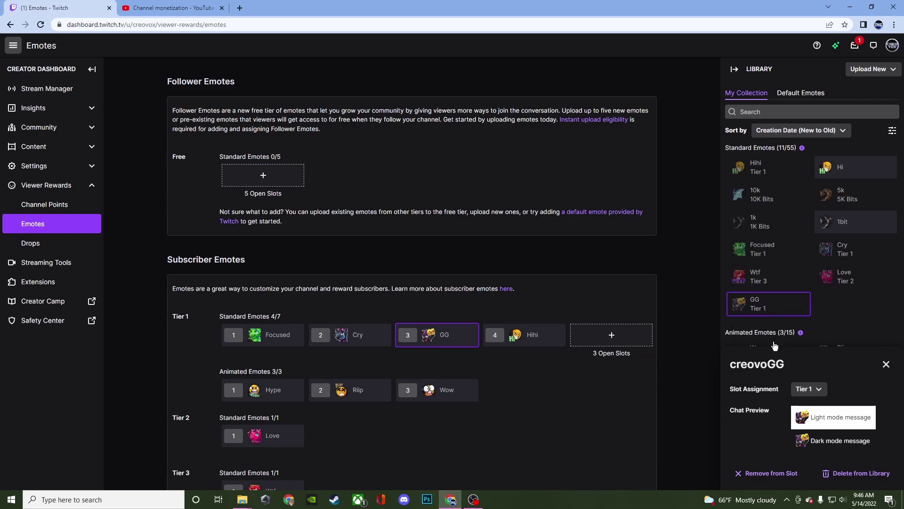
pyautogui.click(885, 371)
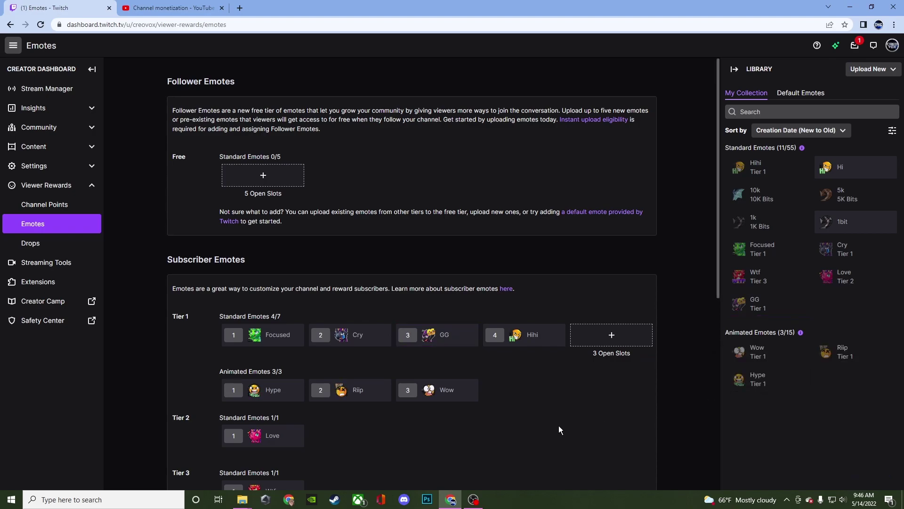
pyautogui.scroll(-2, 555, 418)
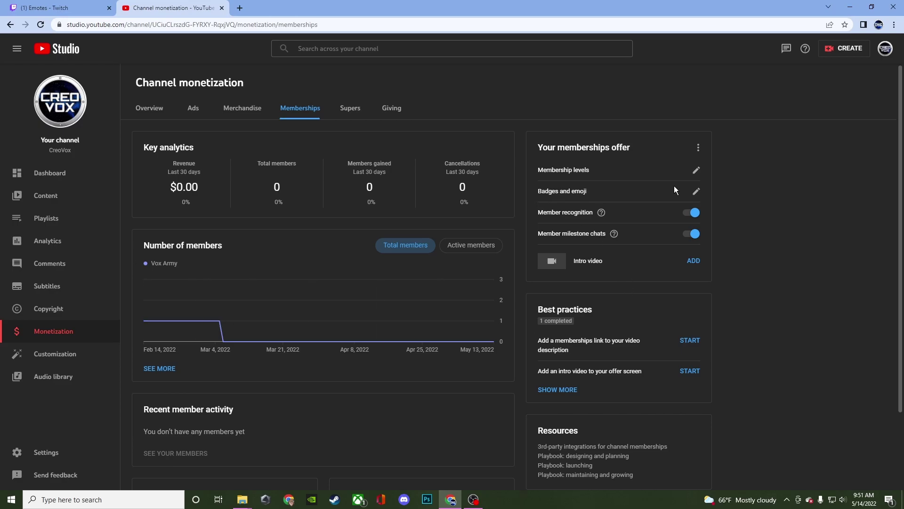
# Step: Open the Badges and emoji editor under Your memberships offer
pyautogui.click(696, 191)
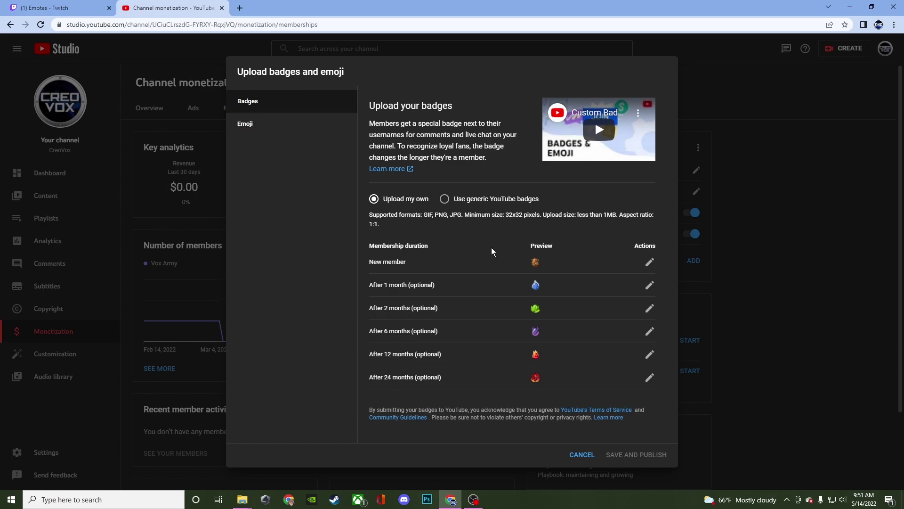
# Step: Keep custom uploaded badges and replace the After 24 months badge image
pyautogui.click(445, 199)
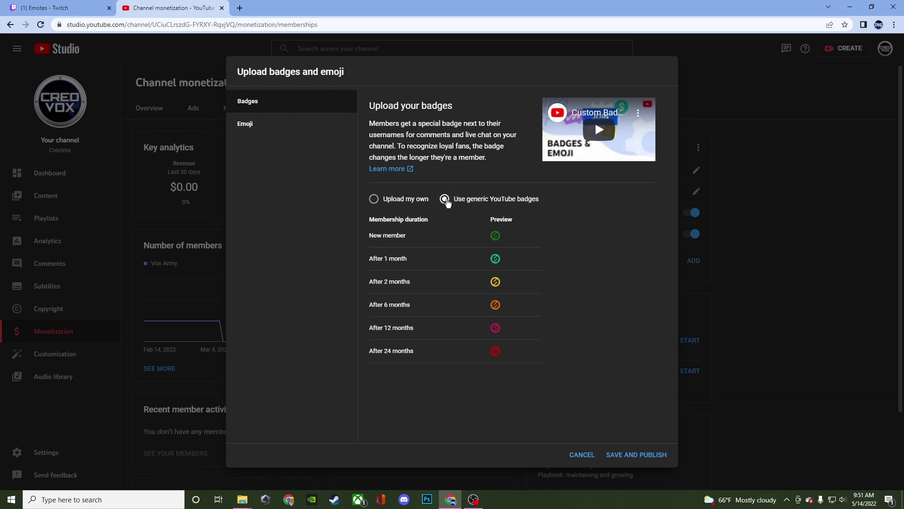
pyautogui.click(374, 199)
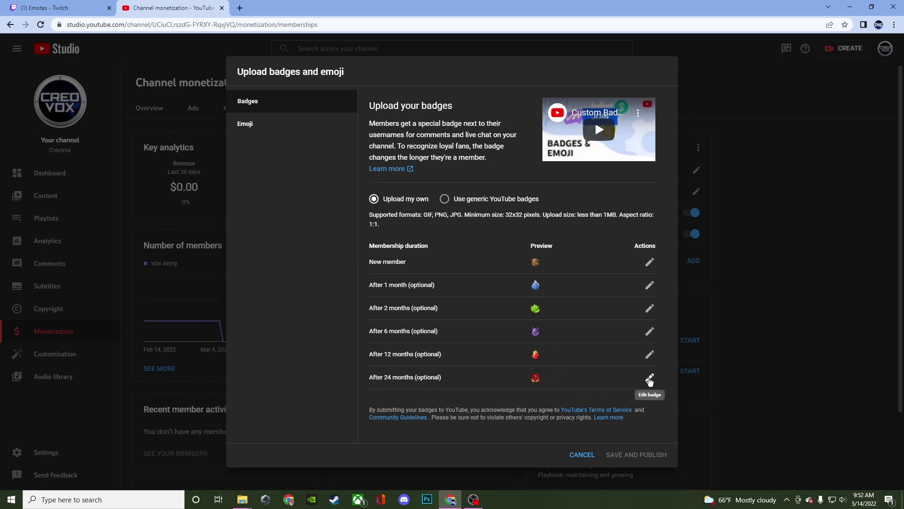
pyautogui.click(650, 379)
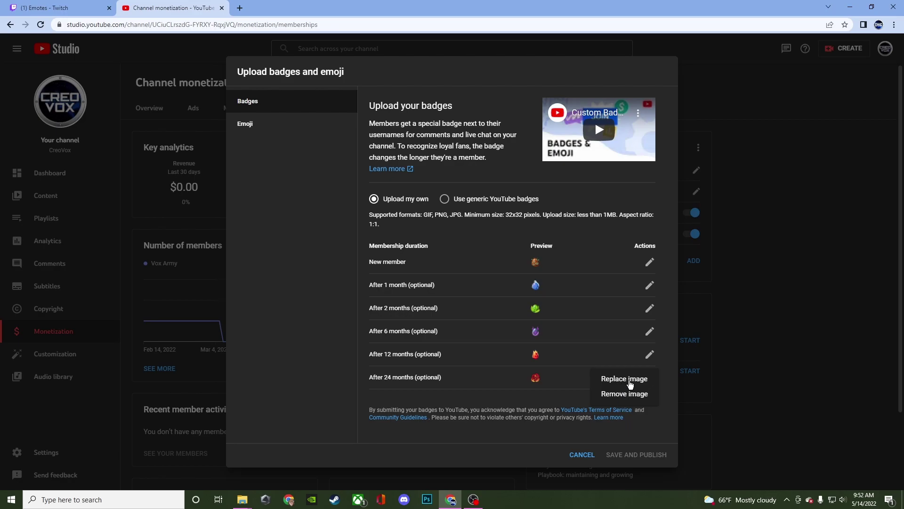
pyautogui.click(626, 381)
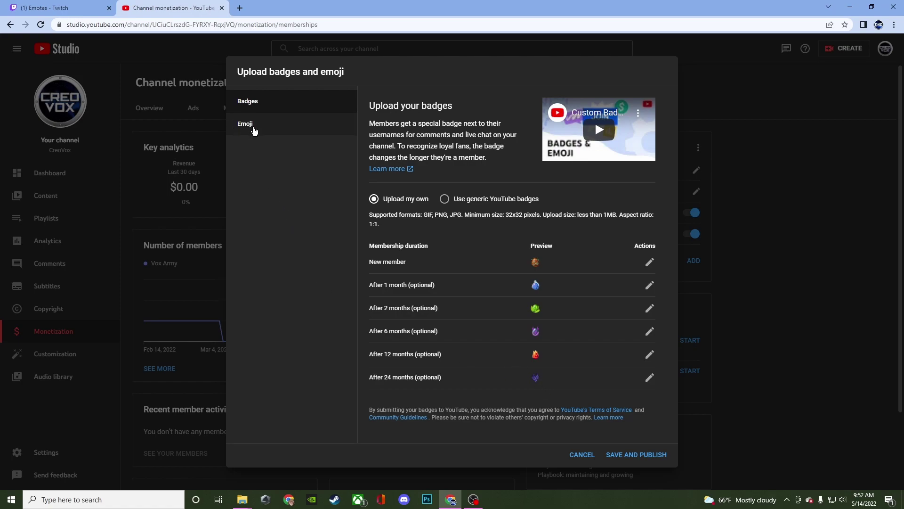
# Step: Open the Emoji page and preview emoji on light and dark backgrounds
pyautogui.click(255, 130)
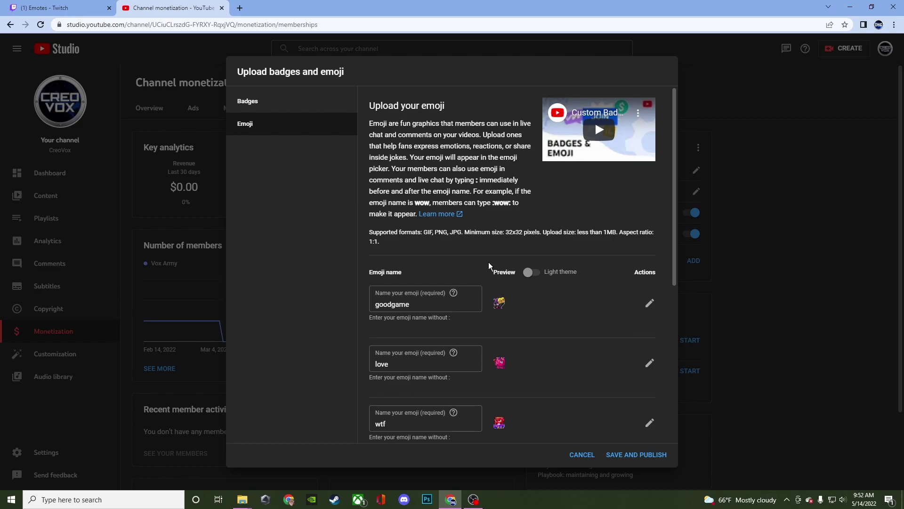
pyautogui.click(532, 273)
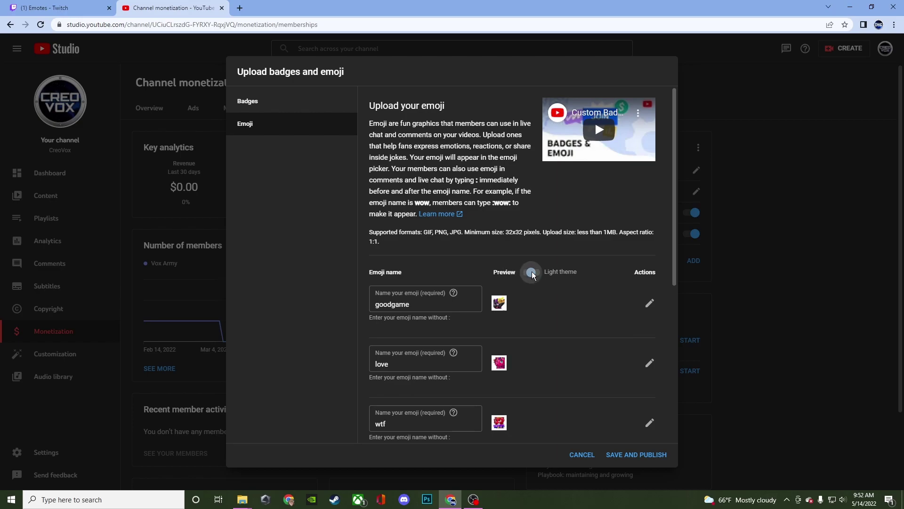
pyautogui.click(527, 274)
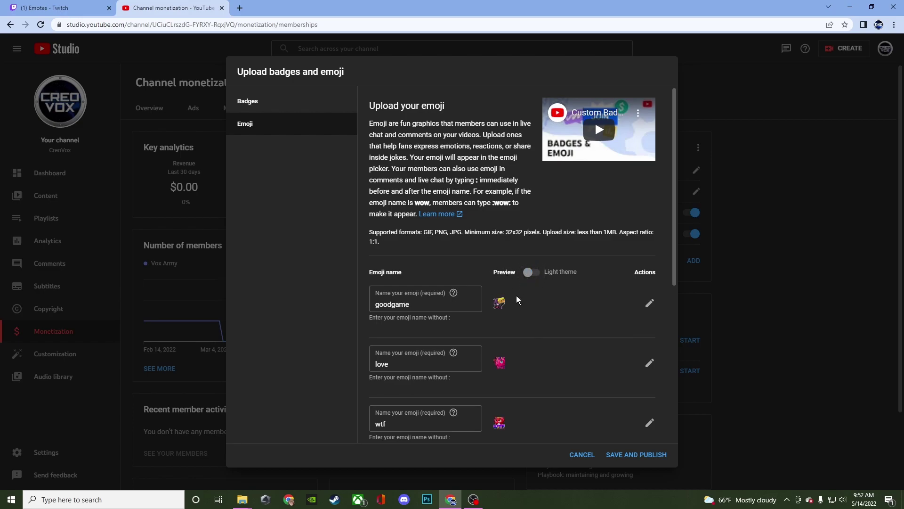
pyautogui.click(420, 304)
pyautogui.scroll(-1, 457, 329)
pyautogui.scroll(-1, 456, 327)
pyautogui.scroll(2, 495, 328)
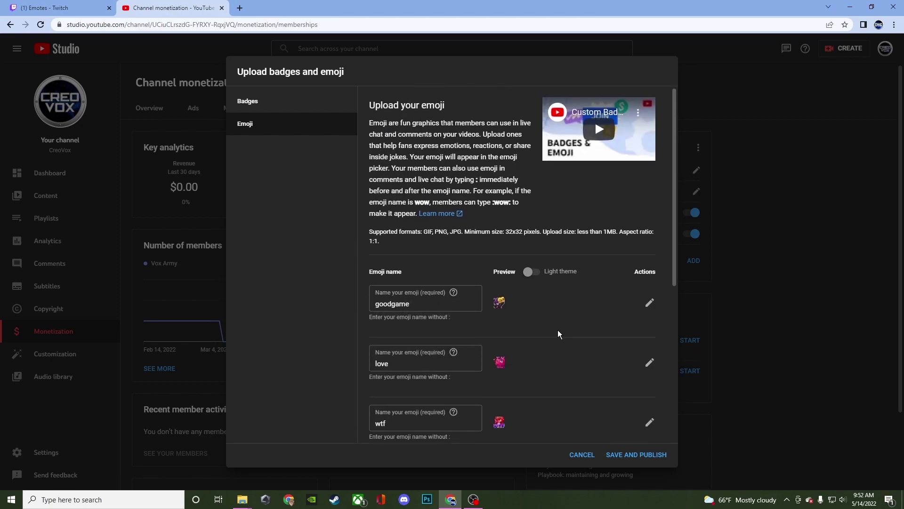
pyautogui.scroll(-2, 575, 344)
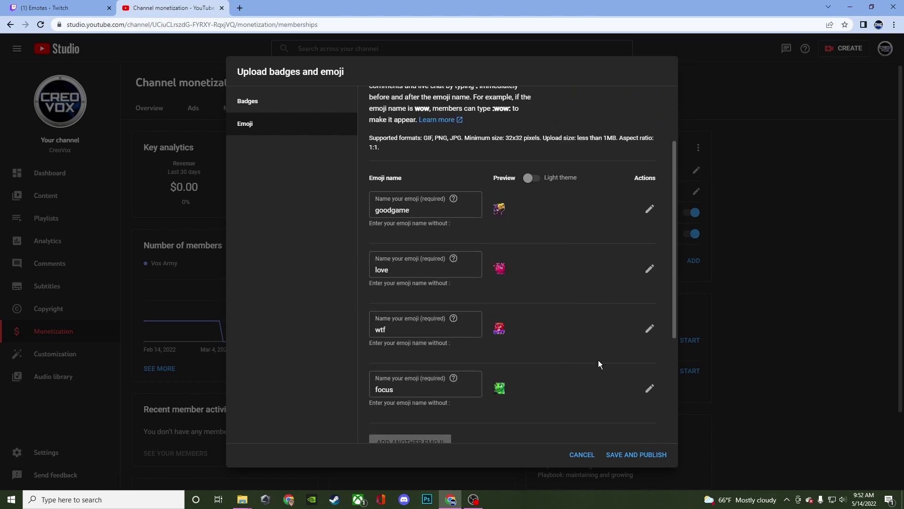
# Step: Replace the focus emoji's image with the yellow Hi face and rename it 'hii'
pyautogui.click(651, 393)
pyautogui.click(625, 389)
pyautogui.doubleClick(384, 389)
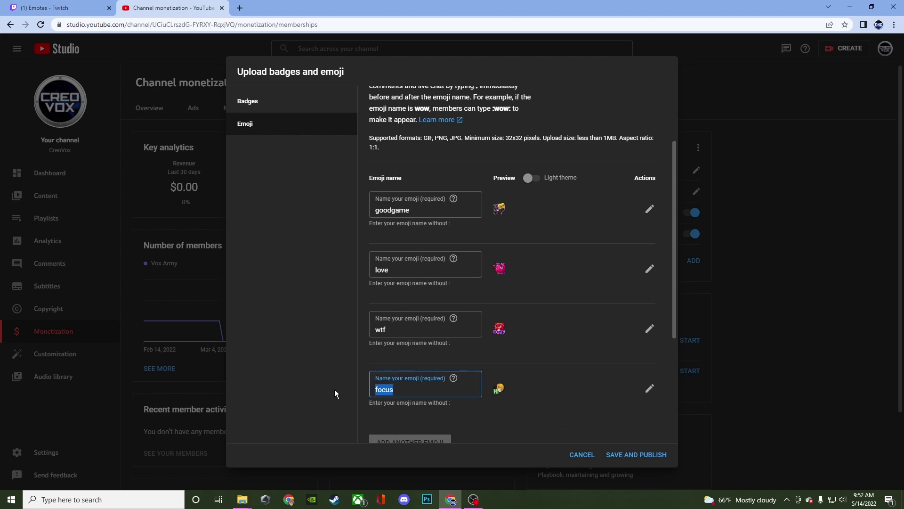
pyautogui.write('hi')
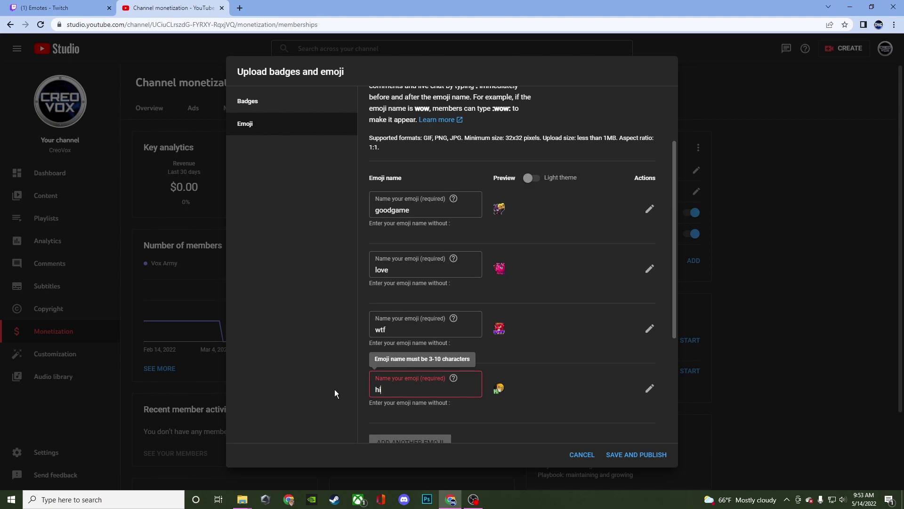
pyautogui.write('i')
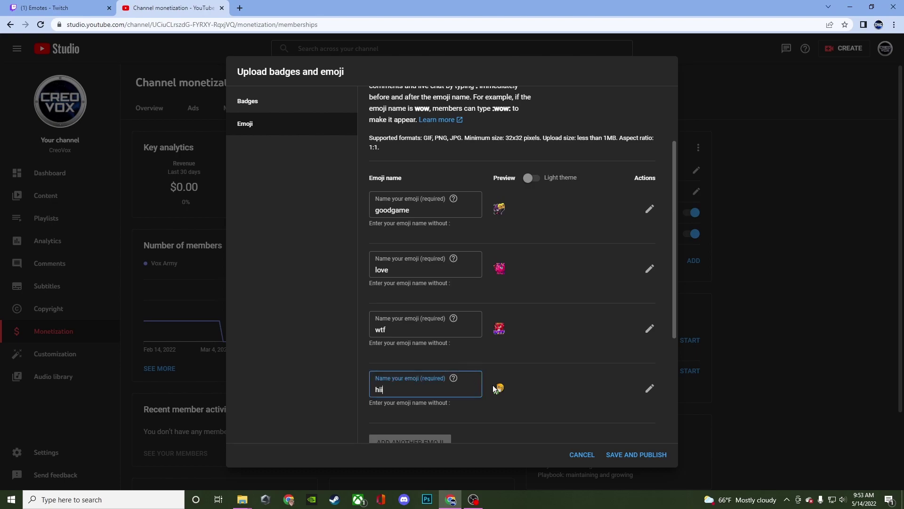
pyautogui.press('BackSpace')
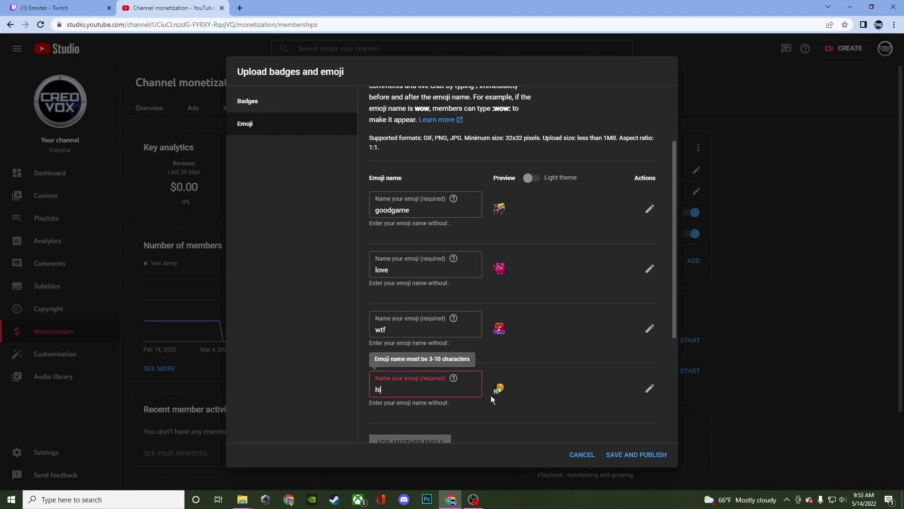
# Step: Finish the emoji name 'hii' and publish the badge and emoji changes
pyautogui.write('i')
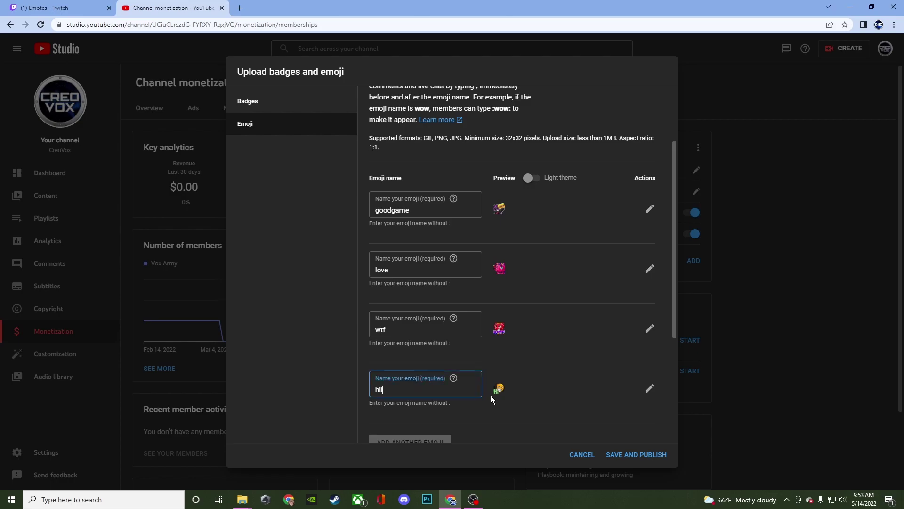
pyautogui.scroll(-3, 570, 372)
pyautogui.scroll(-1, 564, 363)
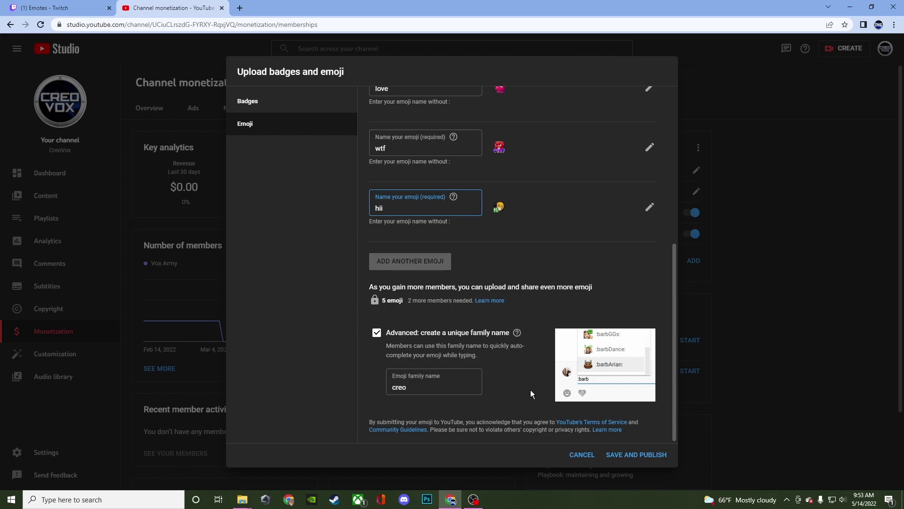
pyautogui.click(634, 454)
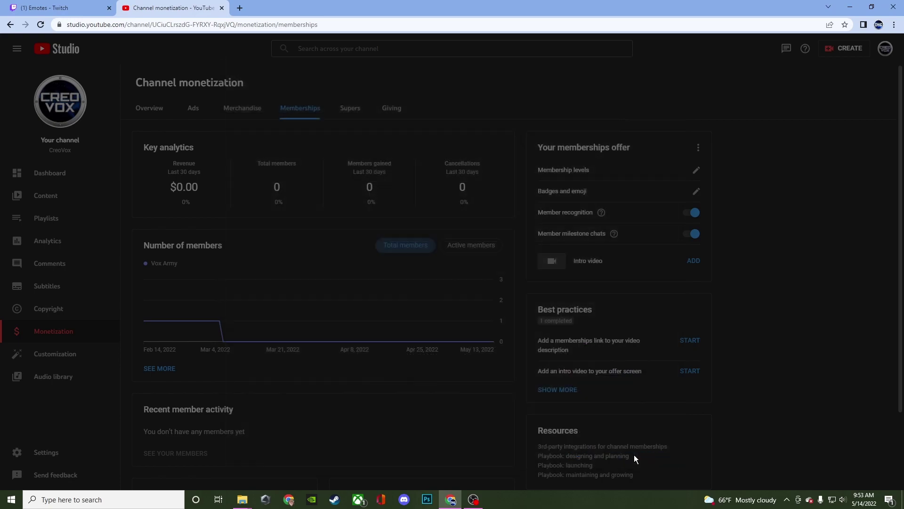